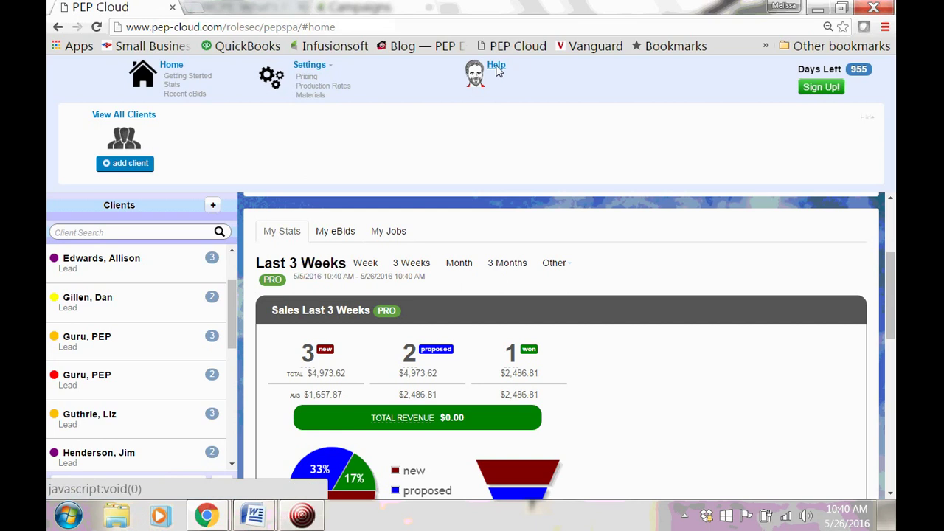
Browse the help panel, start a support question, discard it unsent, and close the panel.
left_click(497, 66)
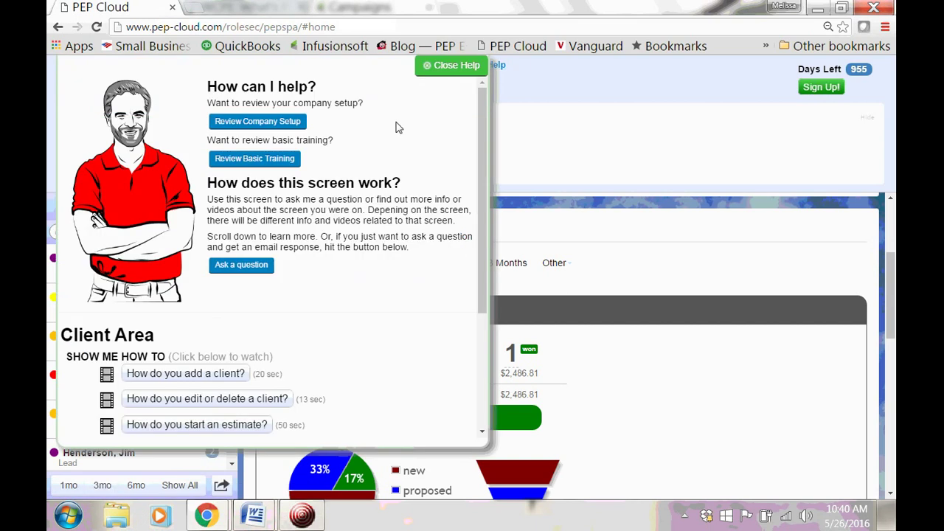
scroll(313, 282, "down", 1)
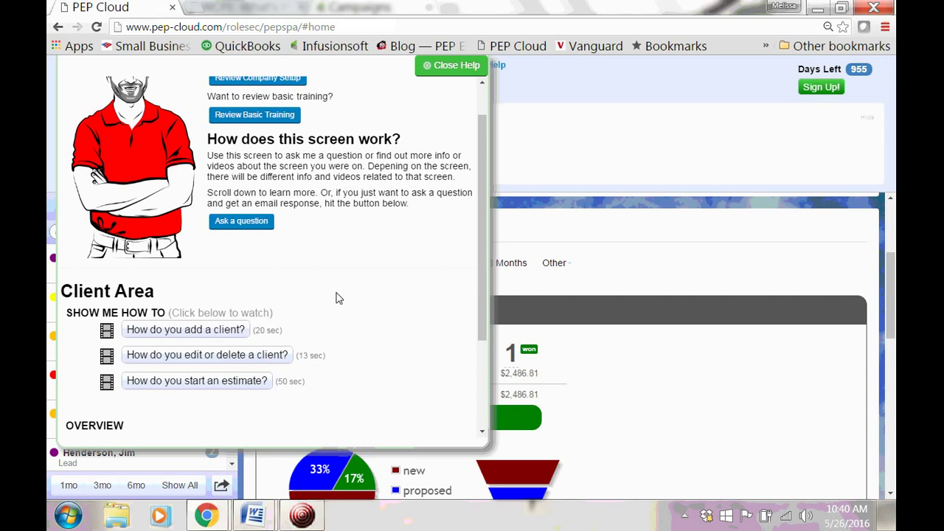
scroll(335, 299, "up", 1)
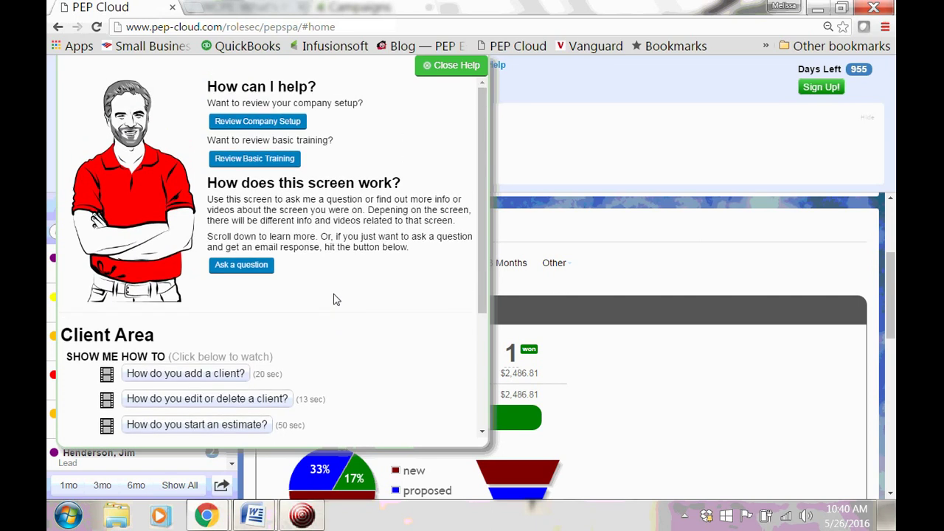
left_click(236, 268)
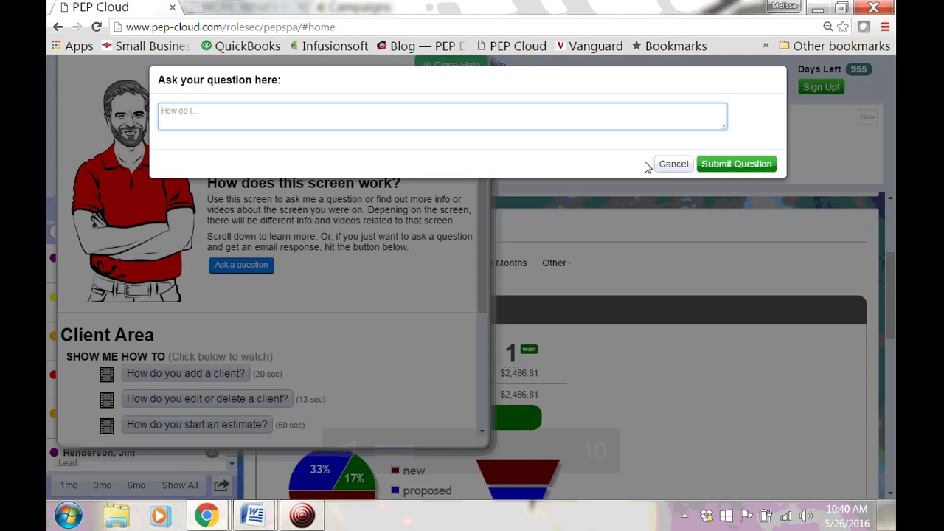
left_click(662, 165)
left_click(453, 63)
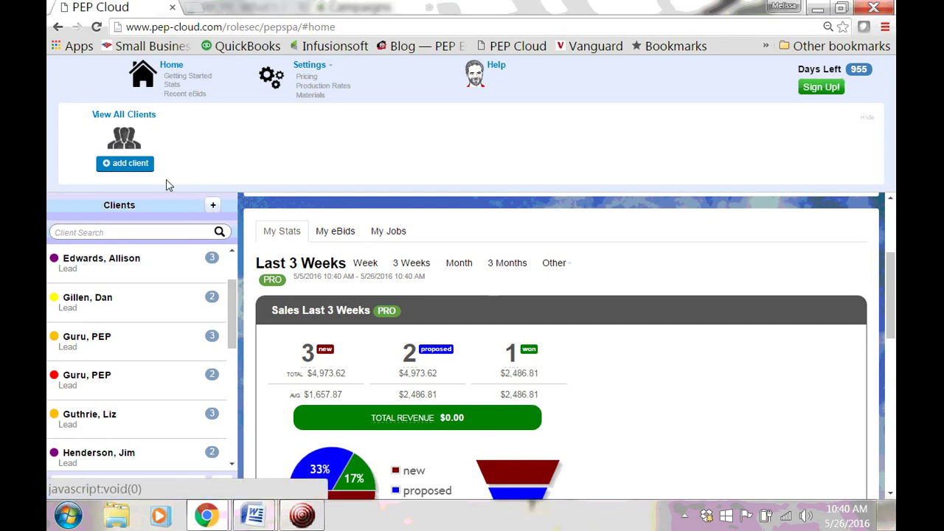
Start a new client with first name 'Test' and last name 'Client'.
left_click(126, 163)
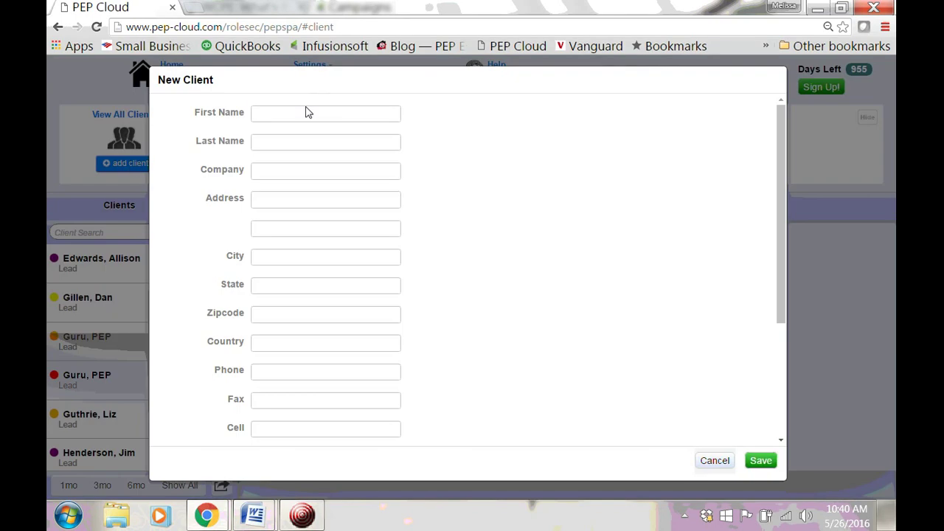
left_click(308, 113)
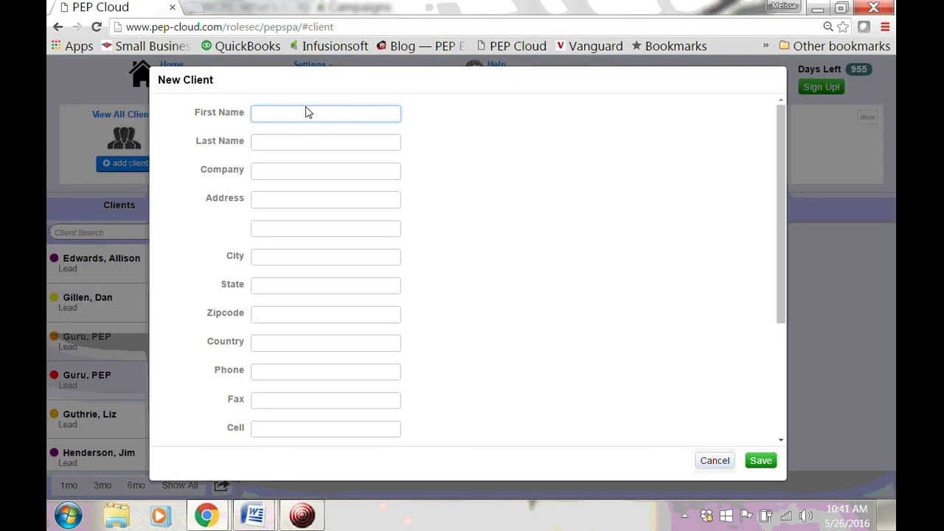
type("Test")
key("Tab")
type("Clien")
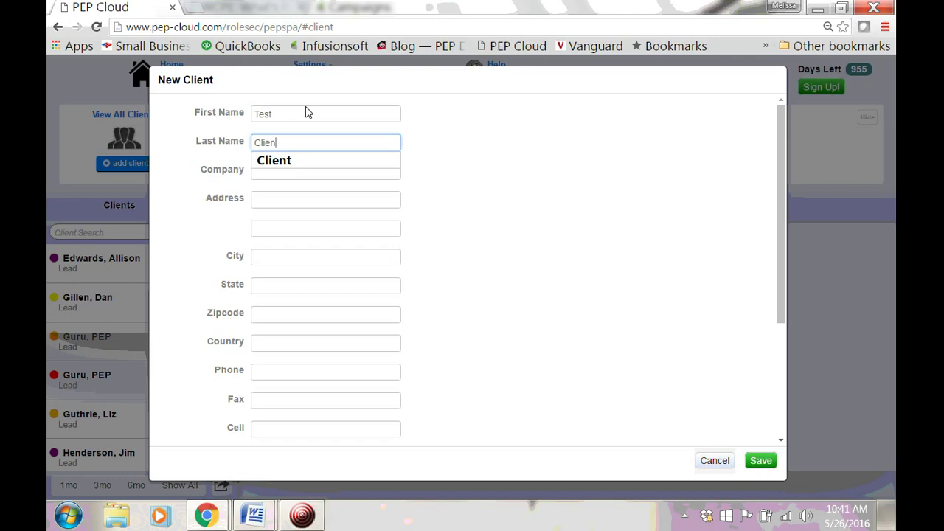
type("t")
Fill in the client's e-mail from the autocomplete suggestion and save the new client.
scroll(280, 388, "down", 1)
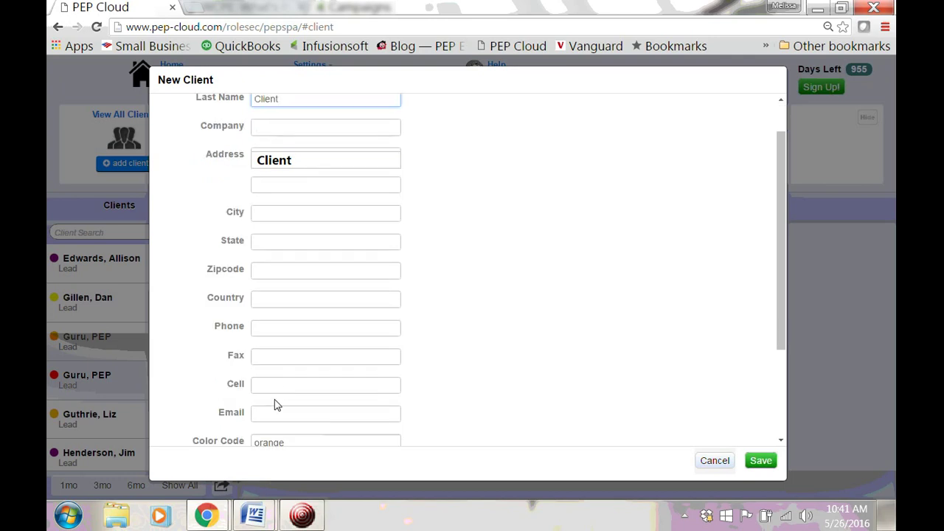
left_click(278, 413)
type("melis")
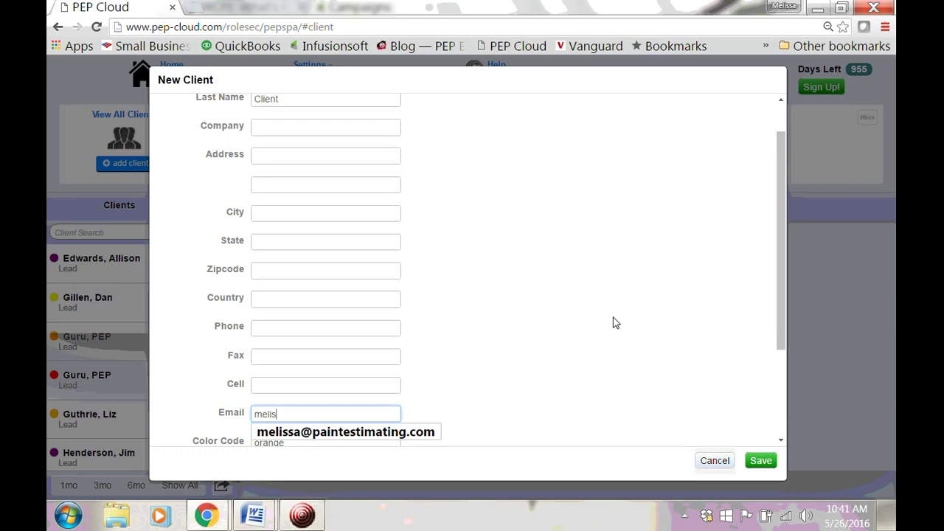
key("Down")
key("Tab")
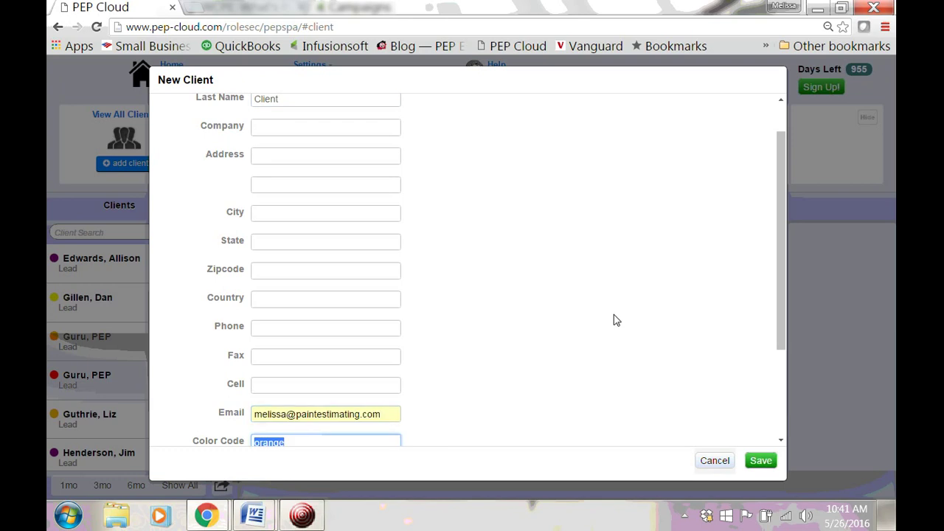
left_click(760, 461)
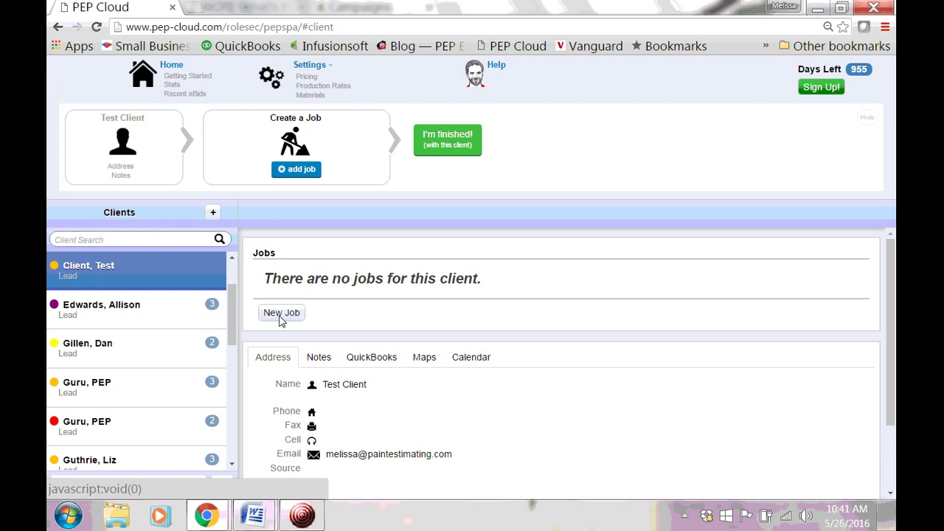
Add a new job for Test Client with Job Type Residential Interior.
left_click(298, 170)
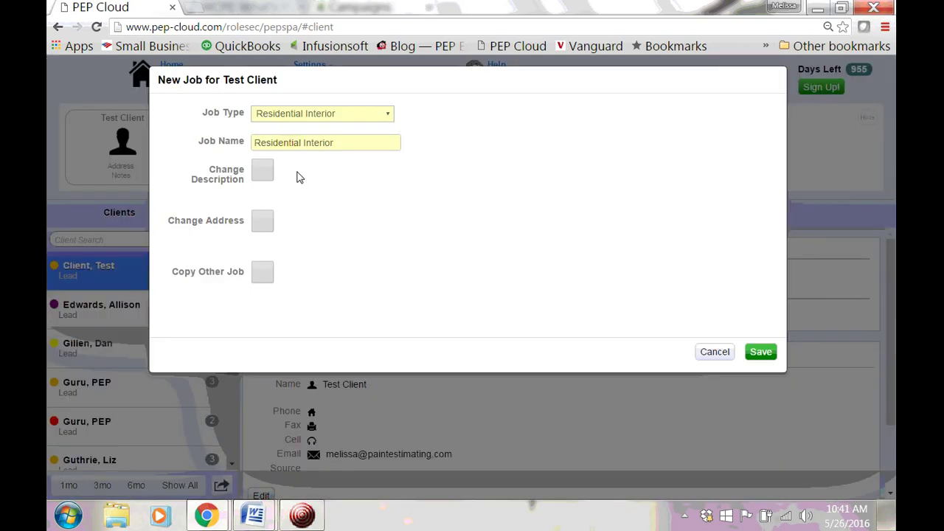
left_click(388, 116)
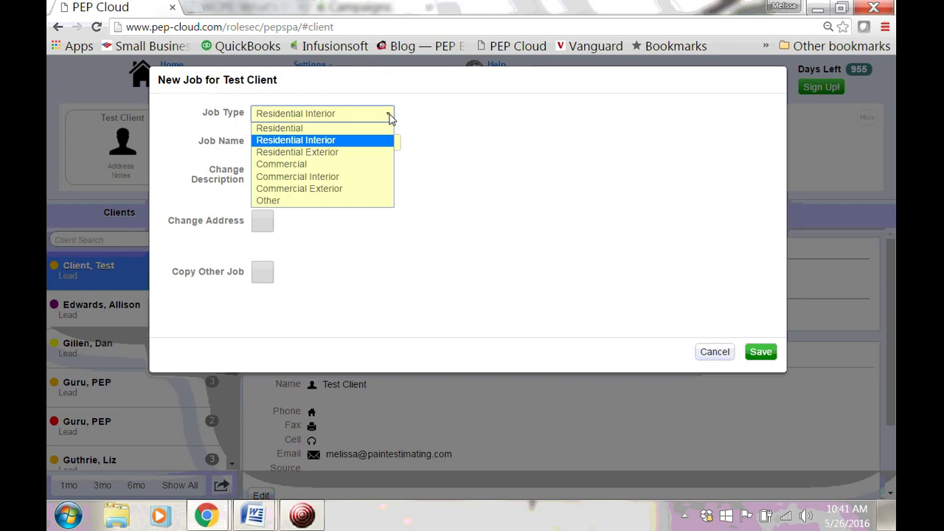
left_click(373, 141)
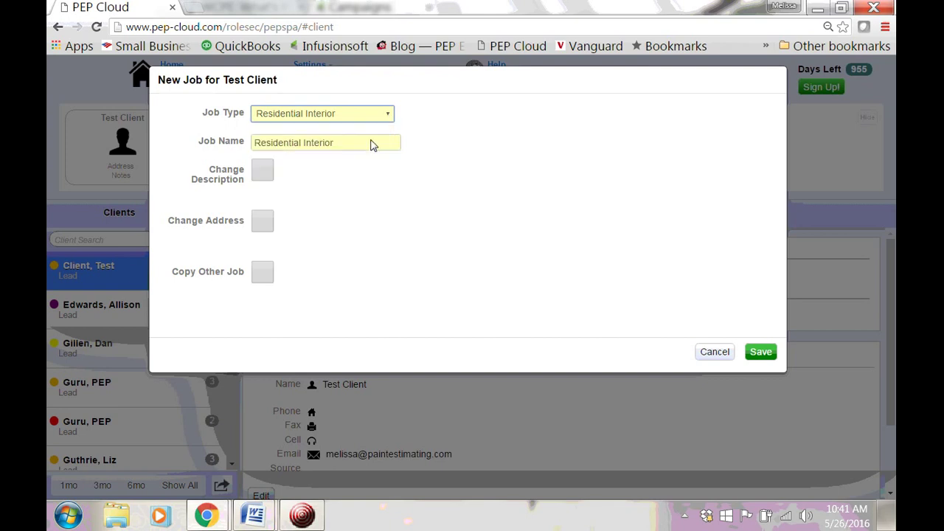
left_click(762, 355)
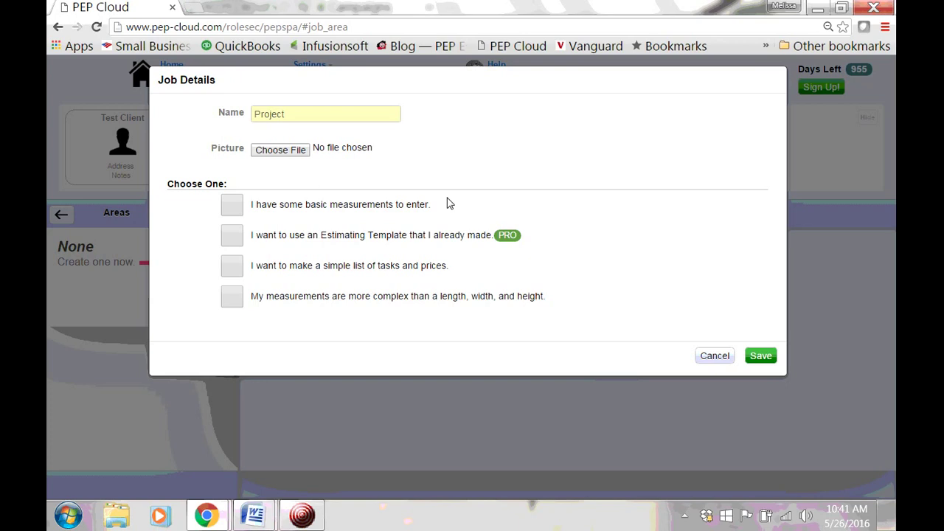
Save the Project area with basic measurements: length 15, width 16, ceiling height 9.
left_click(228, 211)
left_click(272, 236)
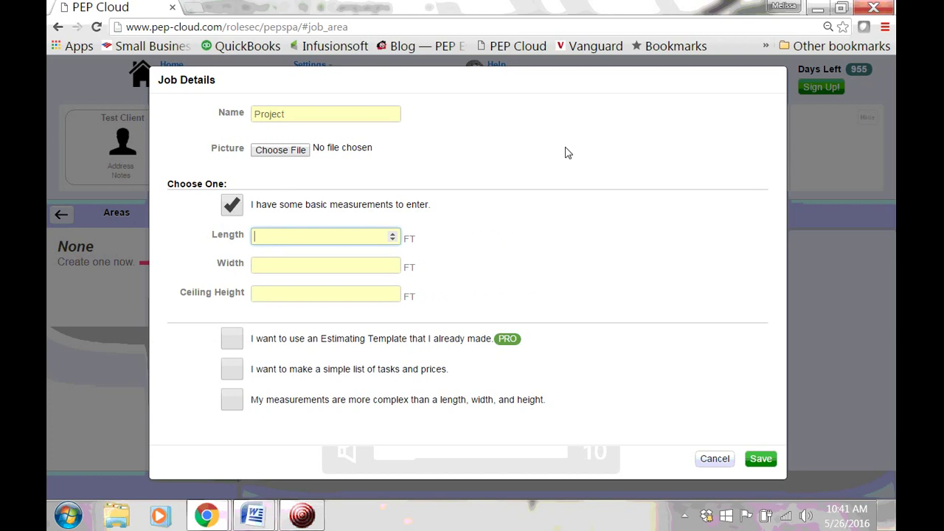
type("15")
key("Tab")
type("16")
key("Tab")
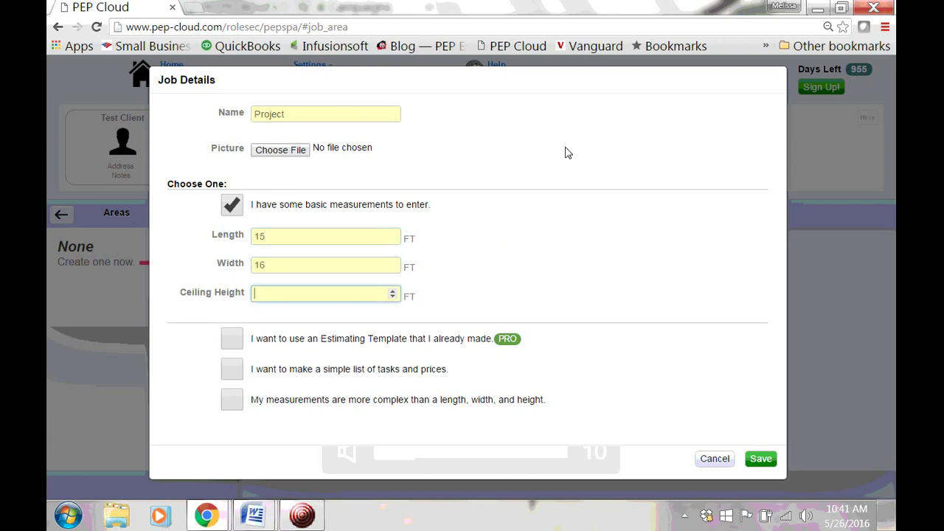
type("9")
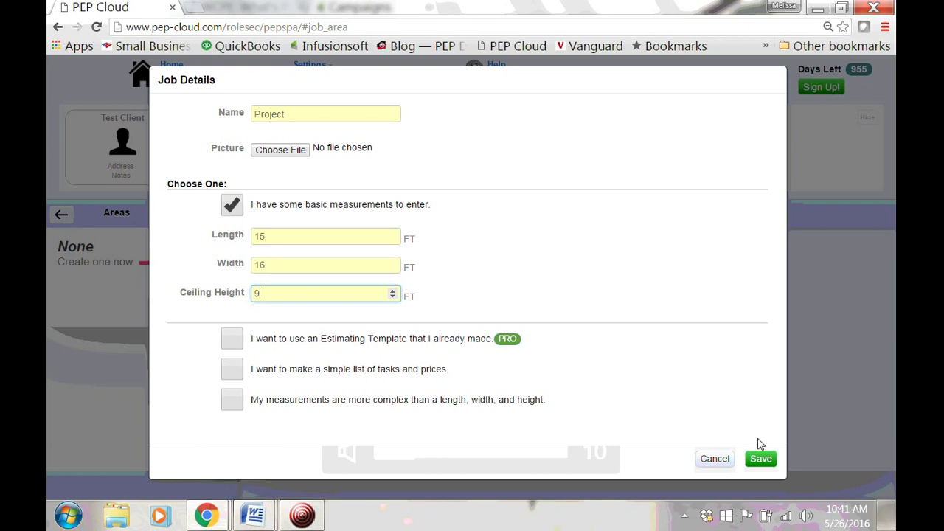
left_click(761, 459)
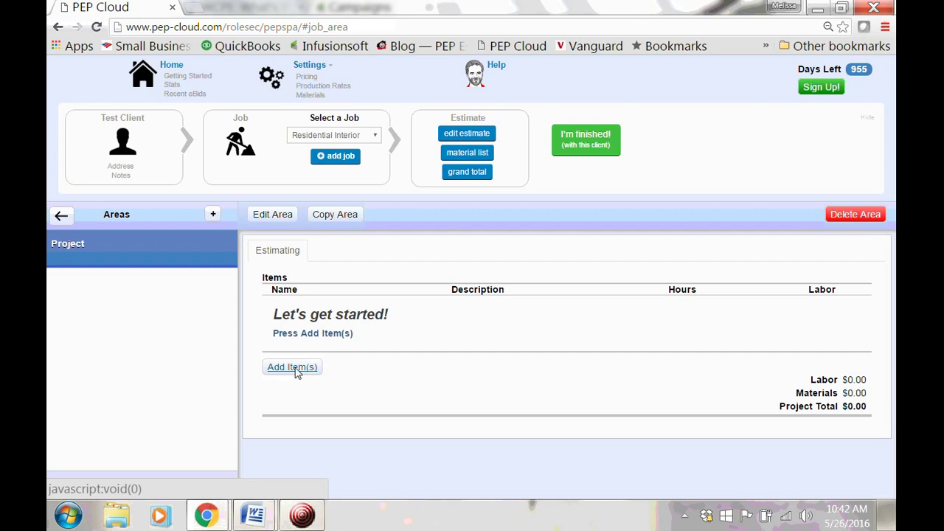
Add the favorite item Int. Walls Roll 2-Coat to the Project area.
left_click(295, 369)
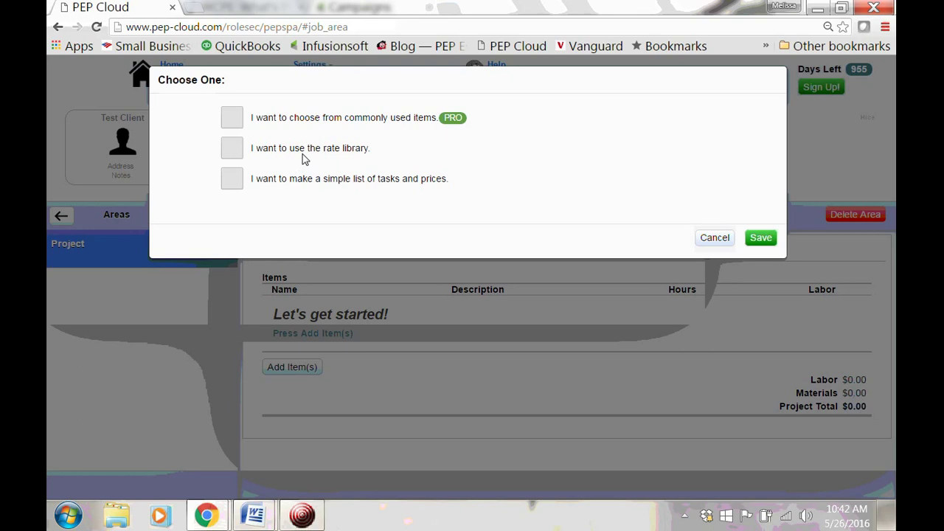
left_click(228, 120)
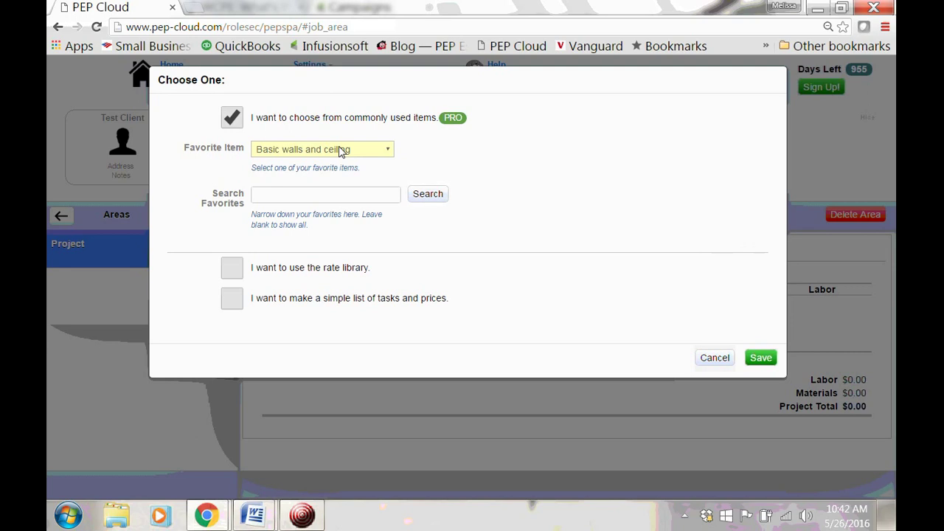
left_click(378, 150)
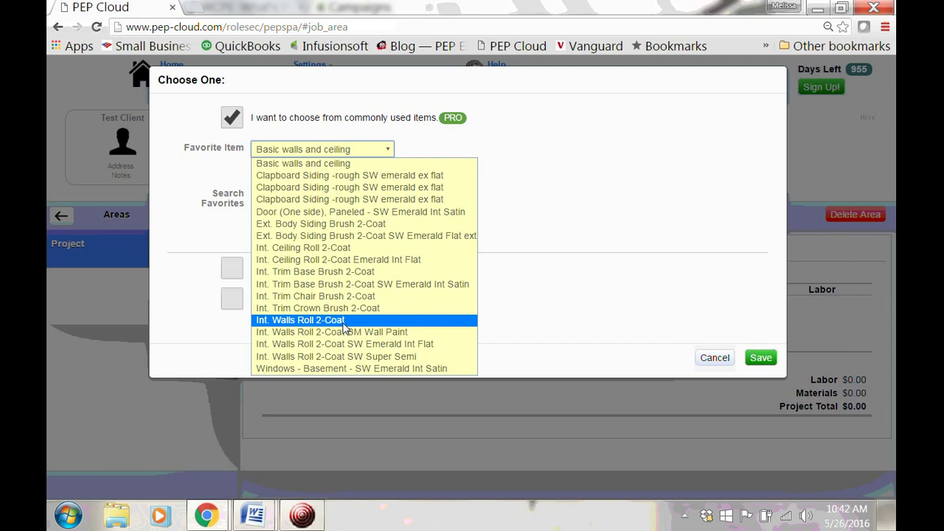
left_click(345, 322)
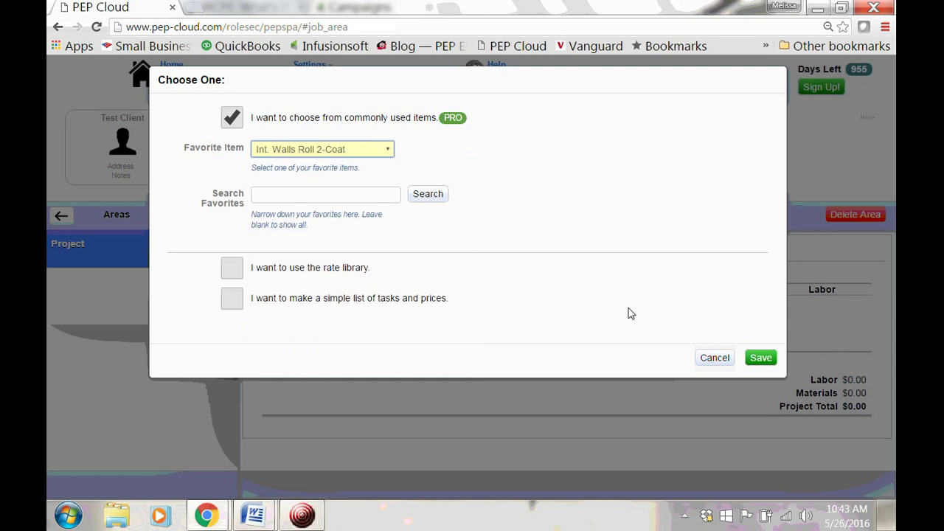
left_click(756, 356)
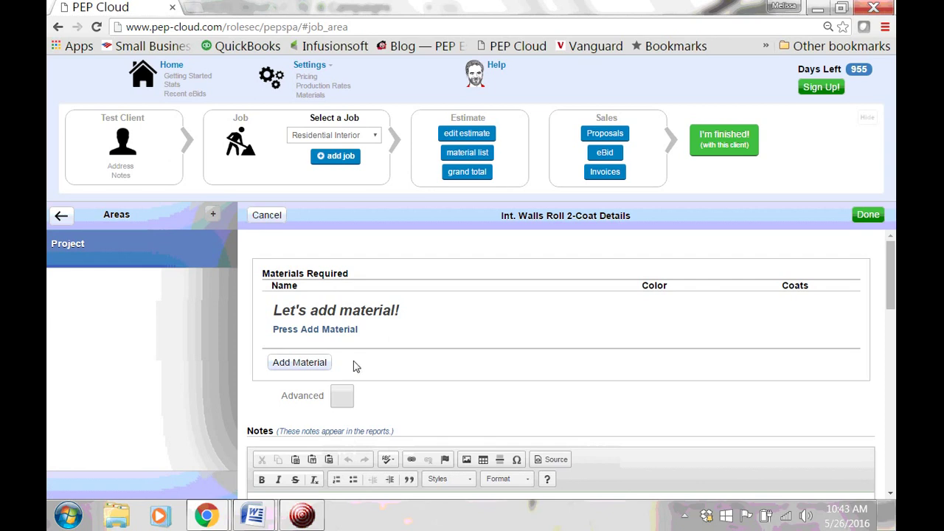
Add BM Ben Wall Paint, Smooth Surface, colour TBD to the walls item and finish it.
left_click(297, 362)
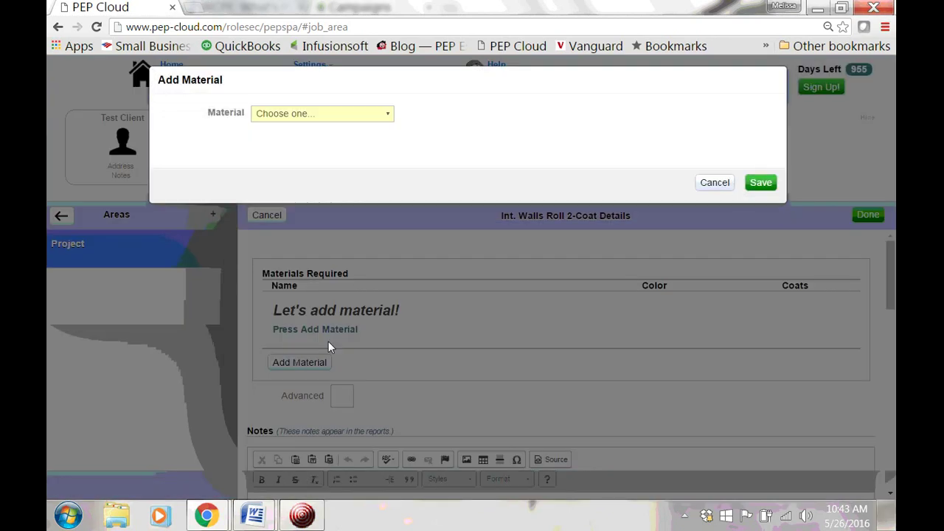
left_click(328, 114)
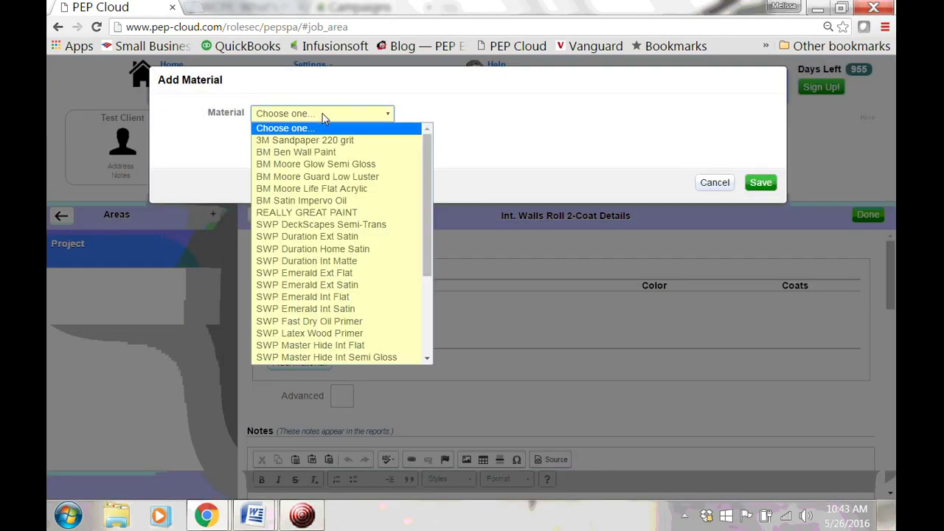
left_click(313, 153)
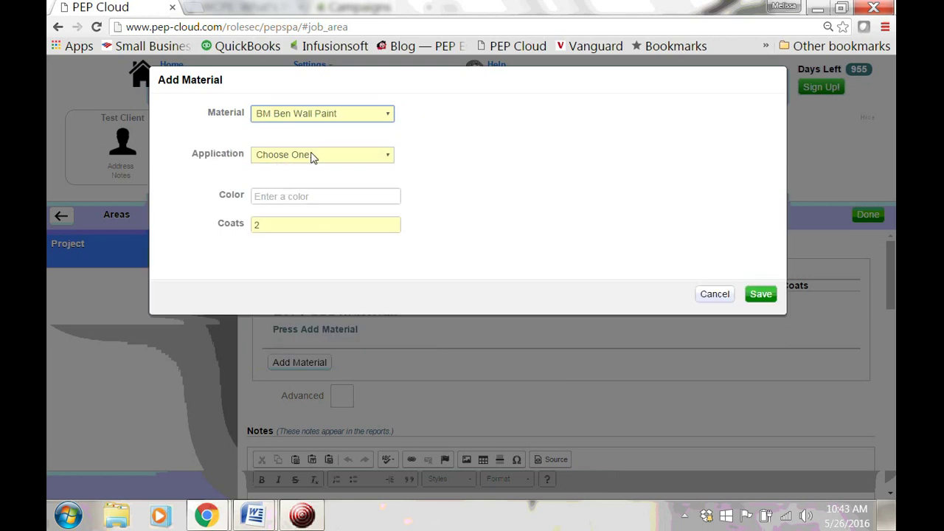
left_click(326, 154)
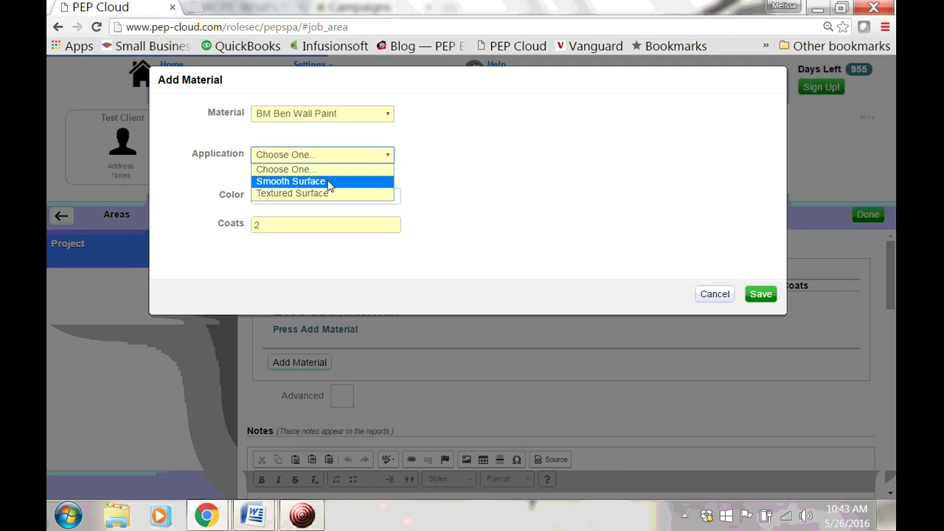
left_click(330, 187)
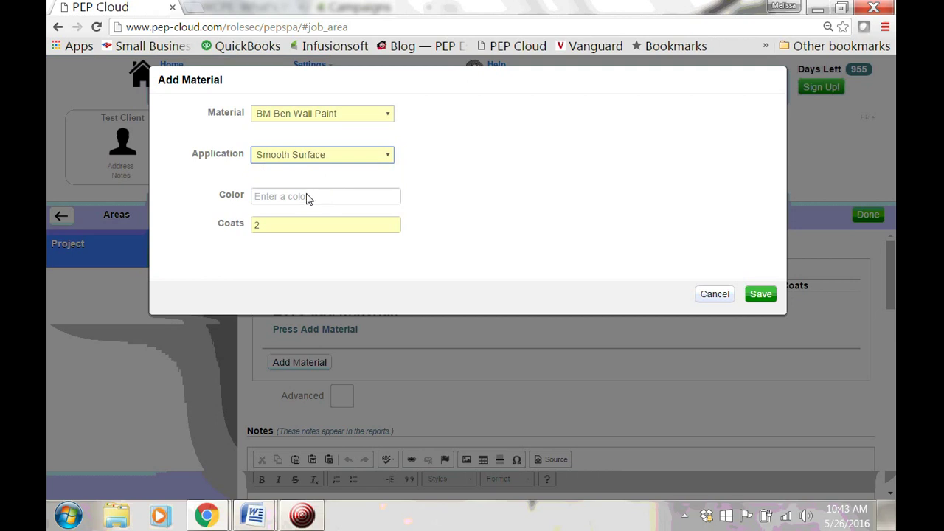
left_click(305, 198)
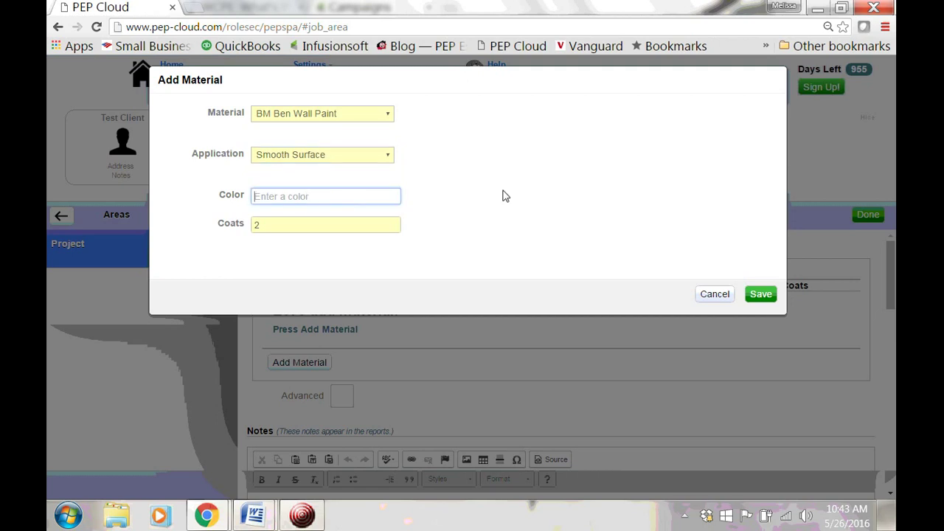
type("TBD")
left_click(765, 293)
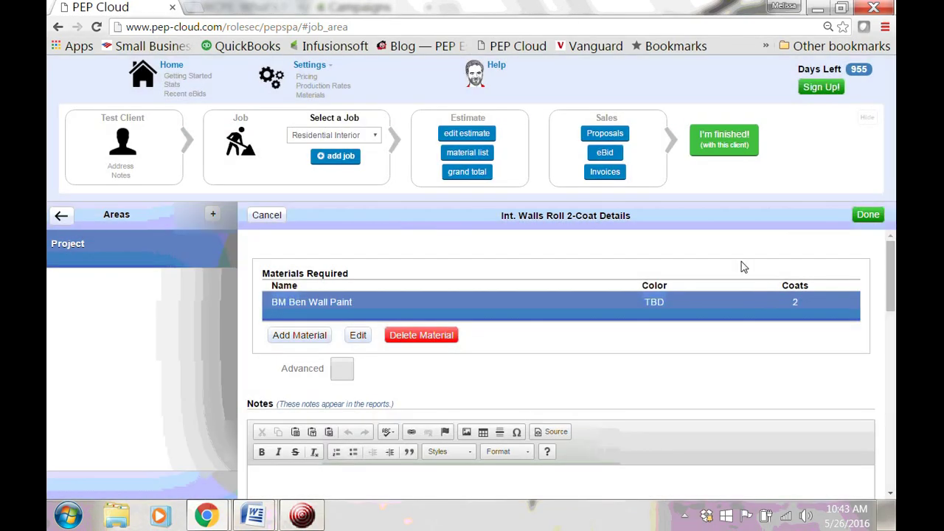
left_click(871, 218)
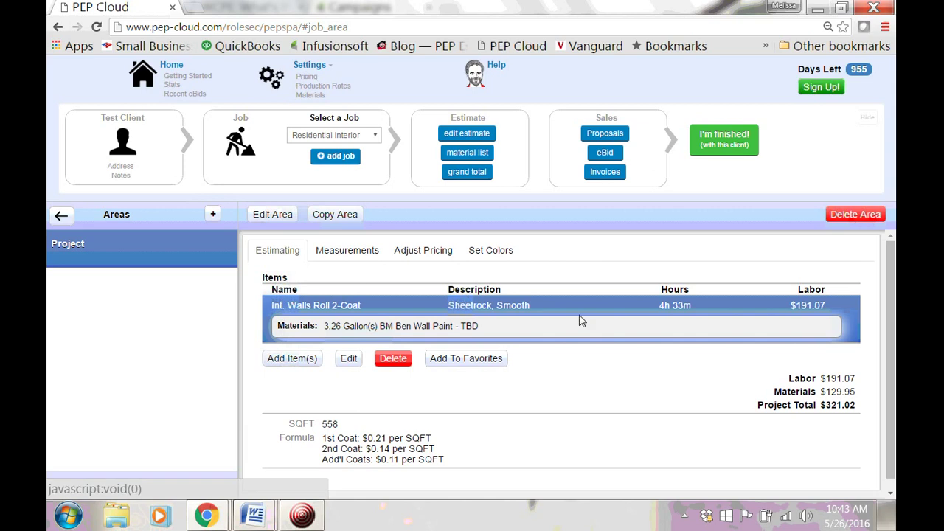
Add the favorite item Int. Ceiling Roll 2-Coat to the Project area.
left_click(281, 359)
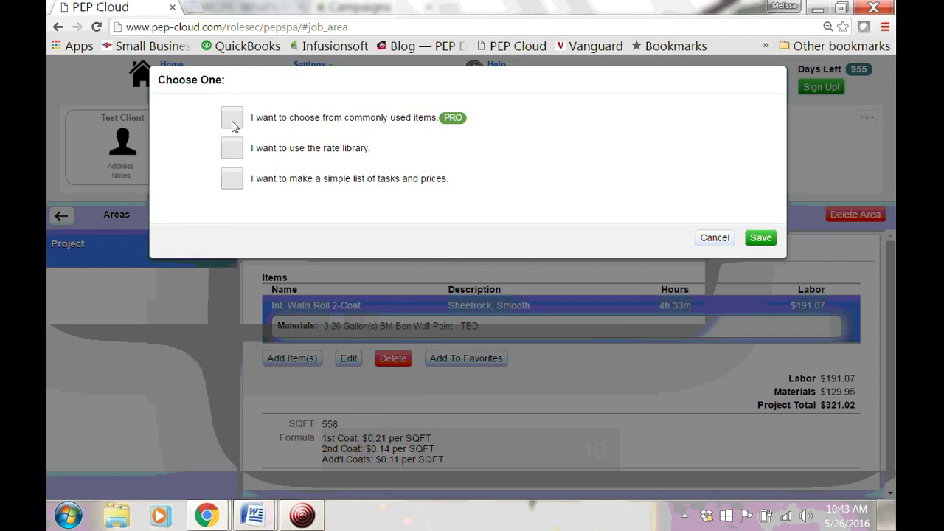
left_click(232, 120)
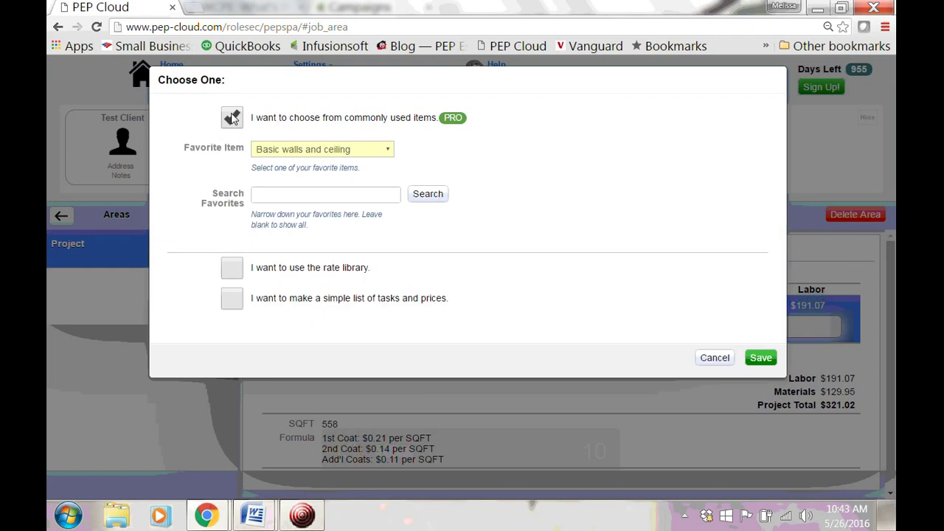
left_click(357, 151)
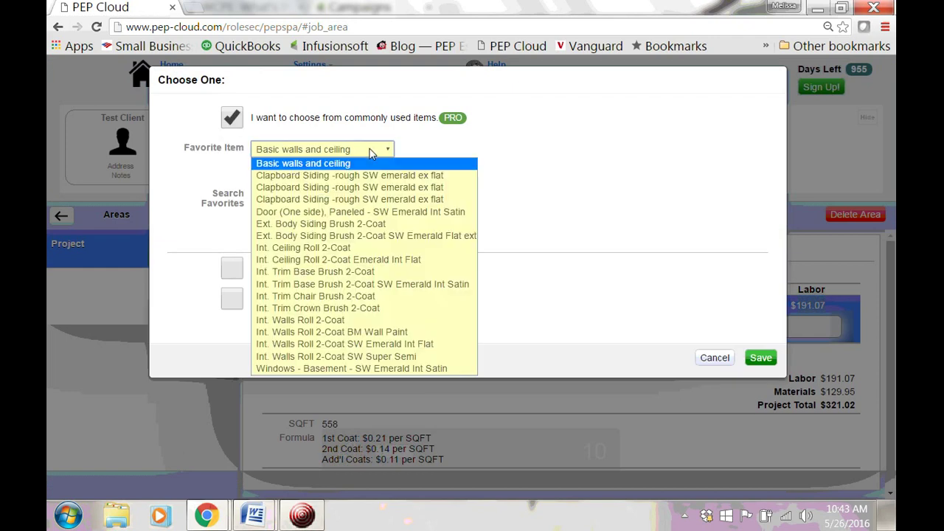
left_click(295, 251)
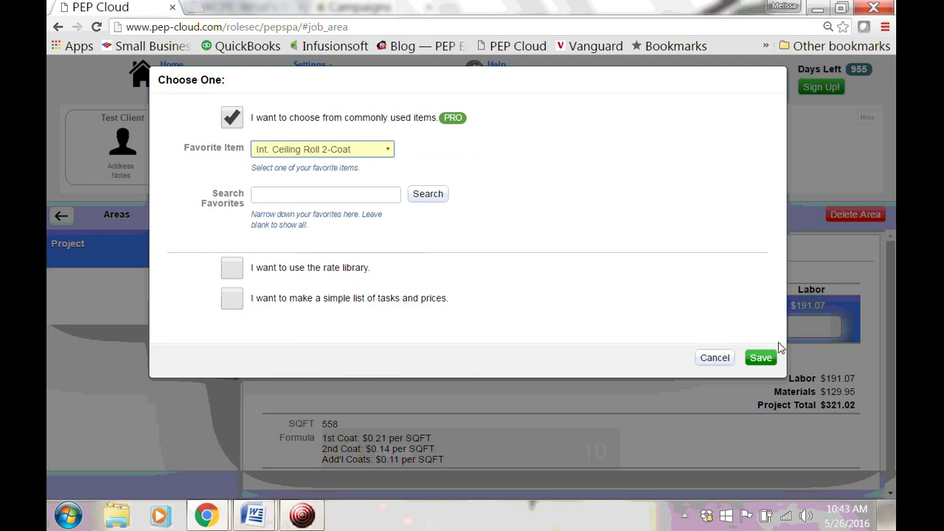
left_click(760, 358)
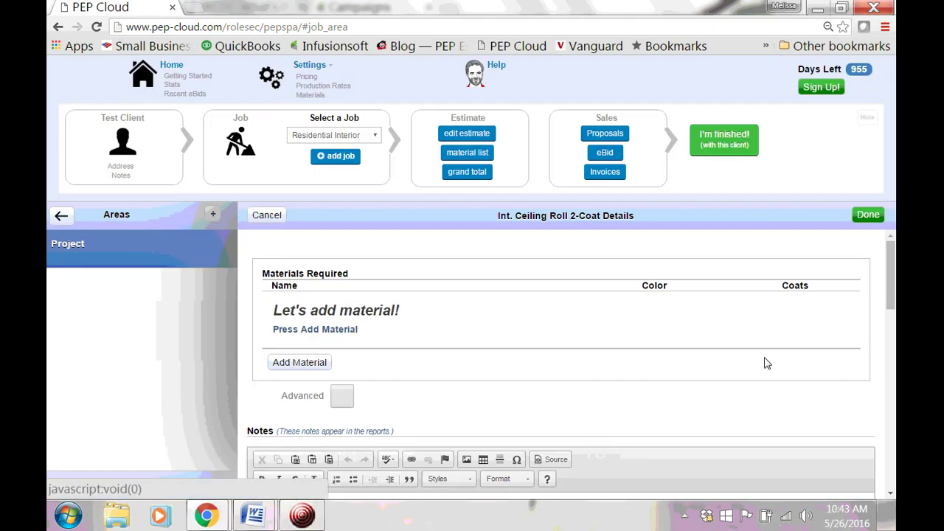
Give the ceiling item BM Ben Wall Paint on Smooth Surface with colour TBD.
left_click(302, 362)
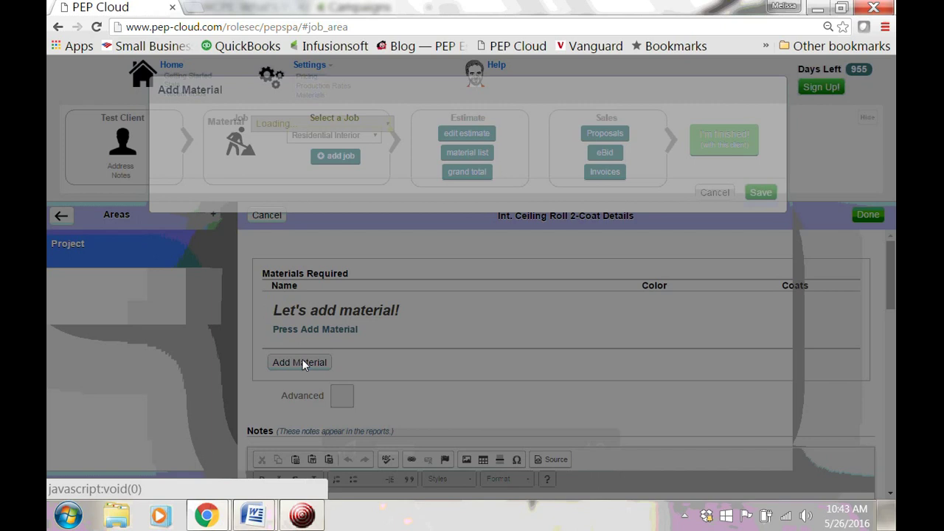
left_click(322, 112)
left_click(323, 113)
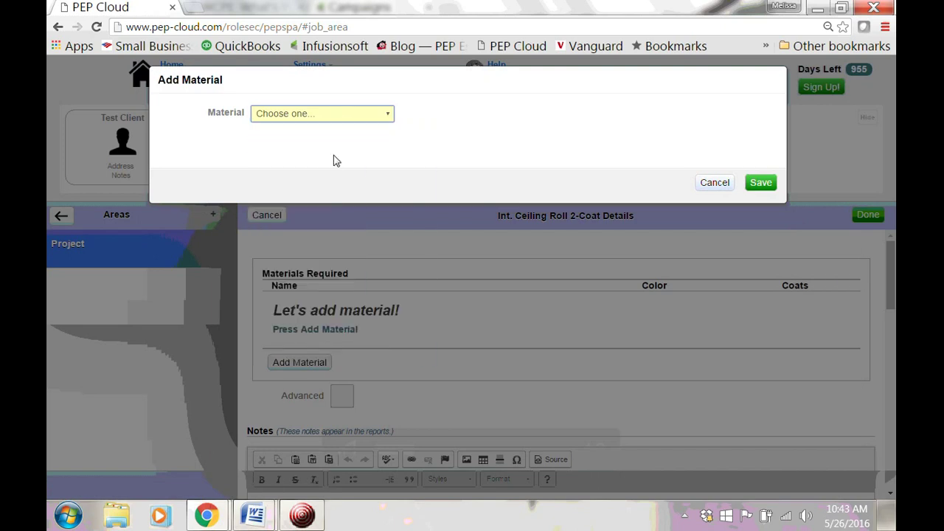
left_click(333, 161)
left_click(333, 155)
left_click(327, 182)
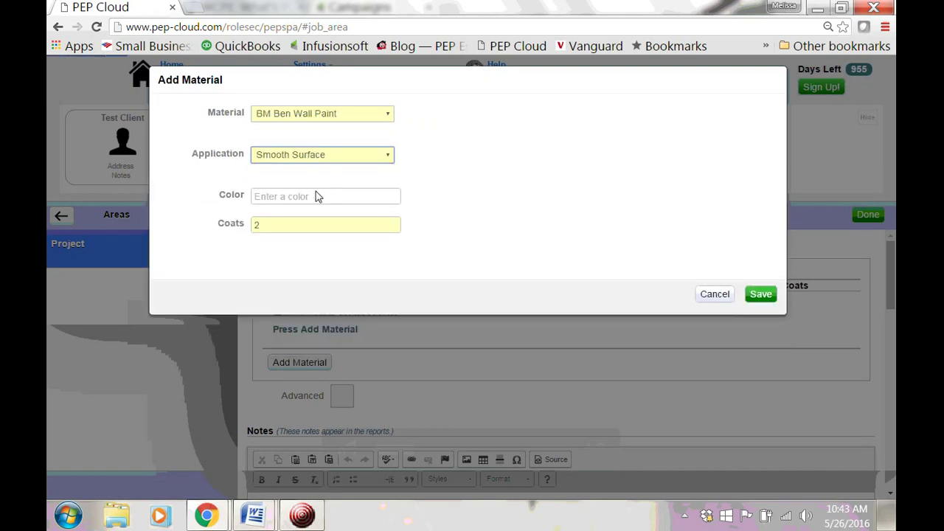
left_click(317, 196)
type("T")
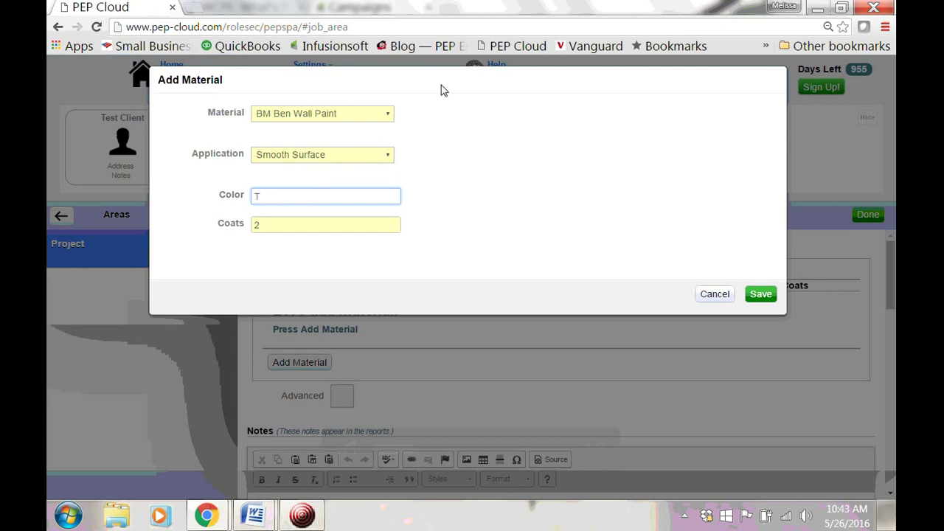
type("BD")
left_click(759, 295)
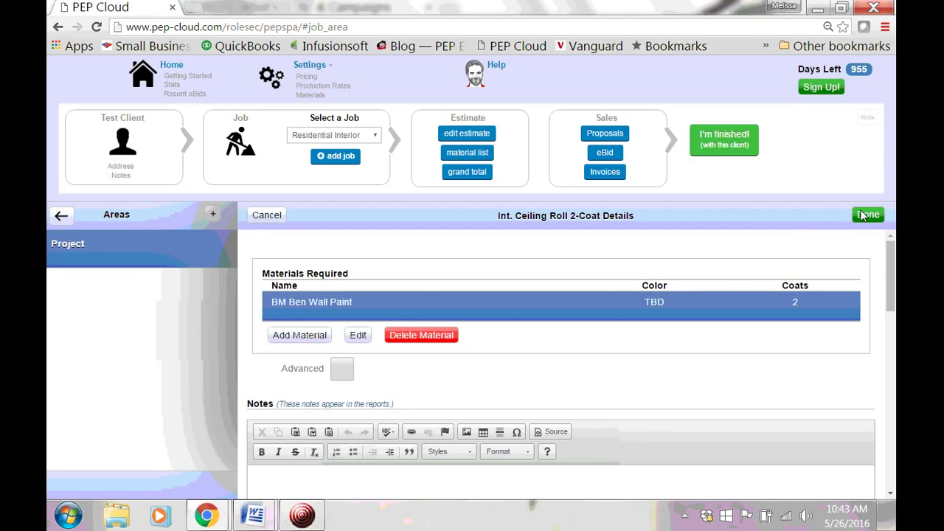
Finish the ceiling item, then generate and review a MEDIUM detail proposal totalling $479.75.
left_click(866, 214)
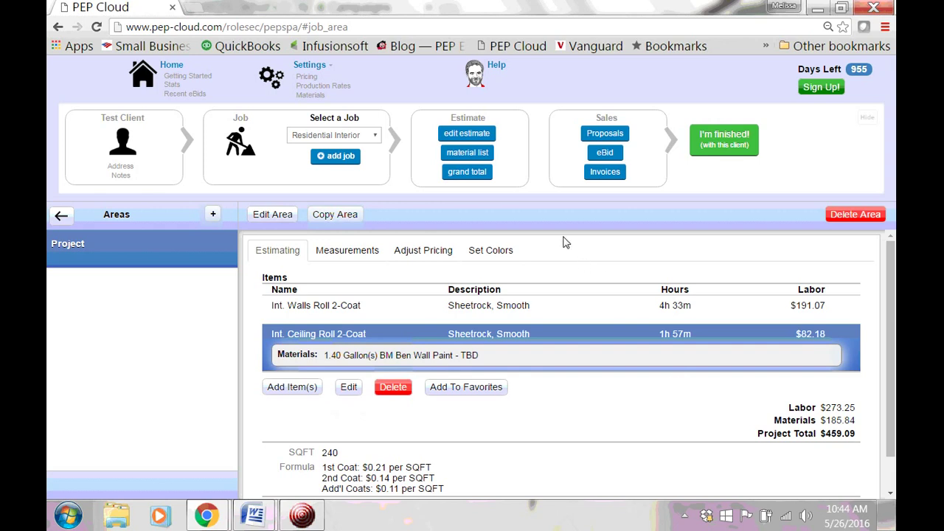
left_click(606, 137)
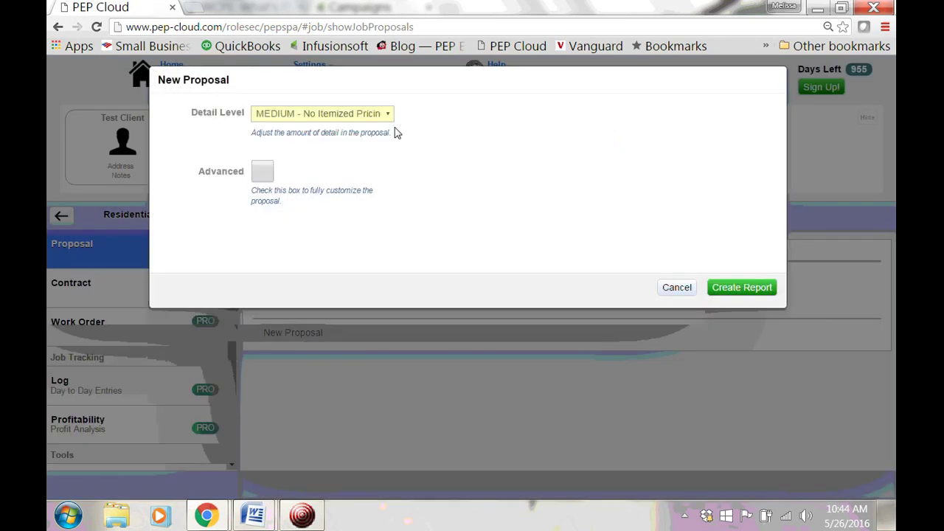
left_click(388, 115)
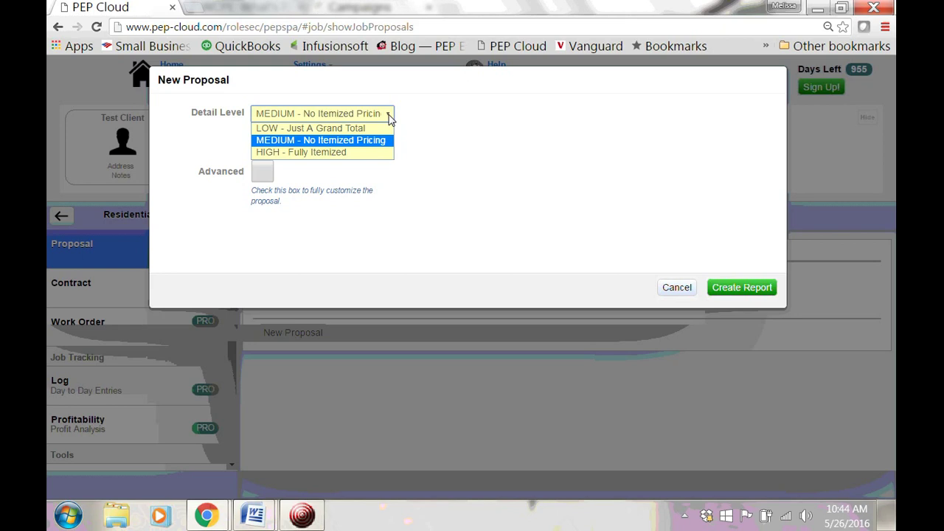
left_click(376, 141)
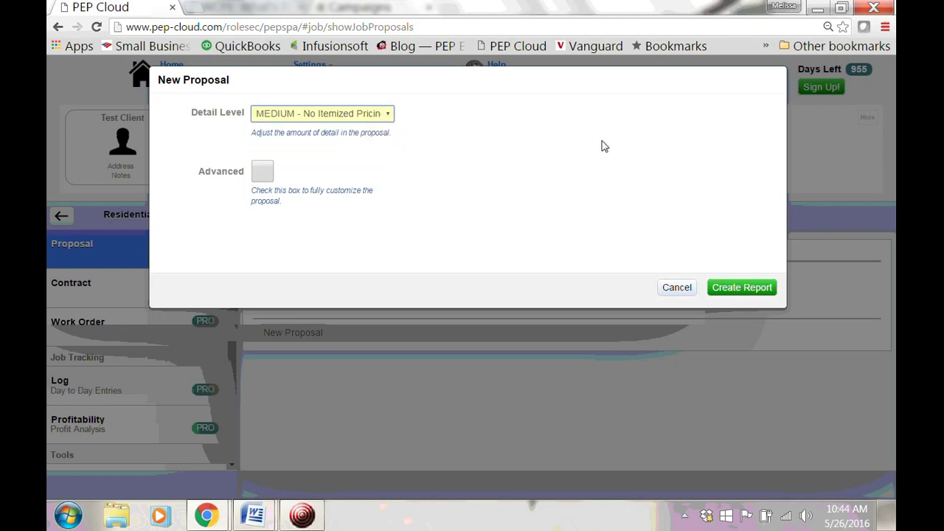
left_click(738, 291)
left_click(737, 289)
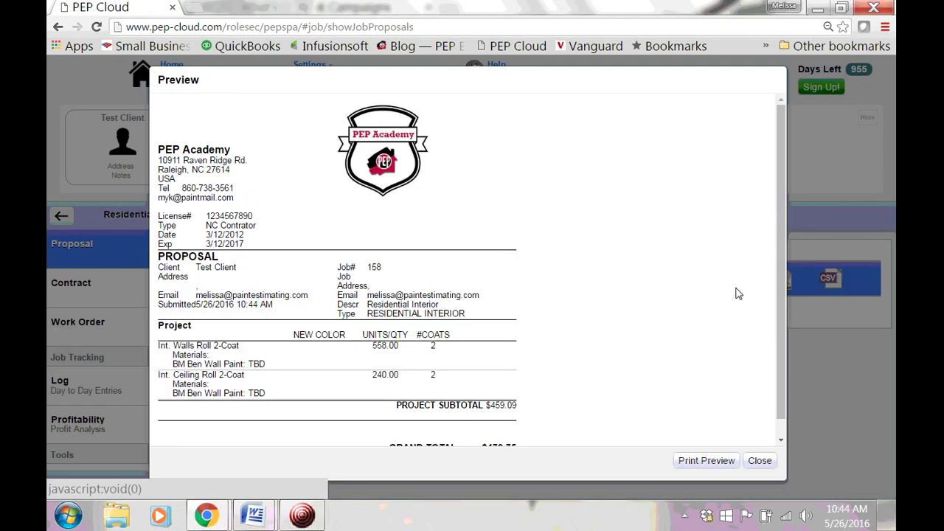
scroll(669, 221, "down", 1)
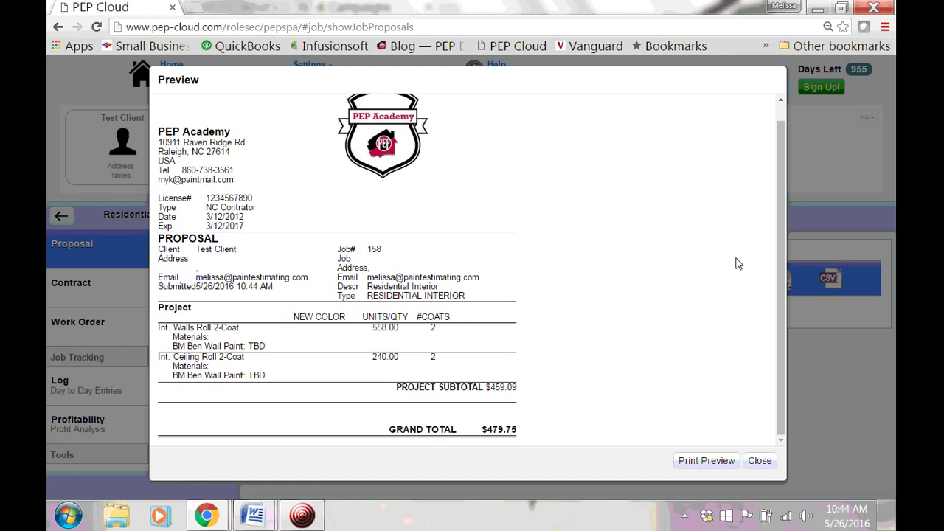
left_click(760, 461)
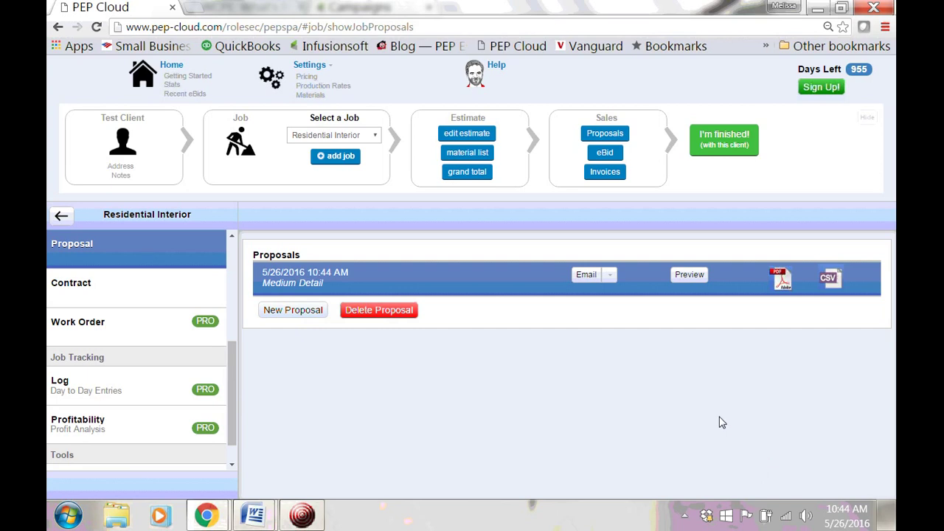
left_click(585, 276)
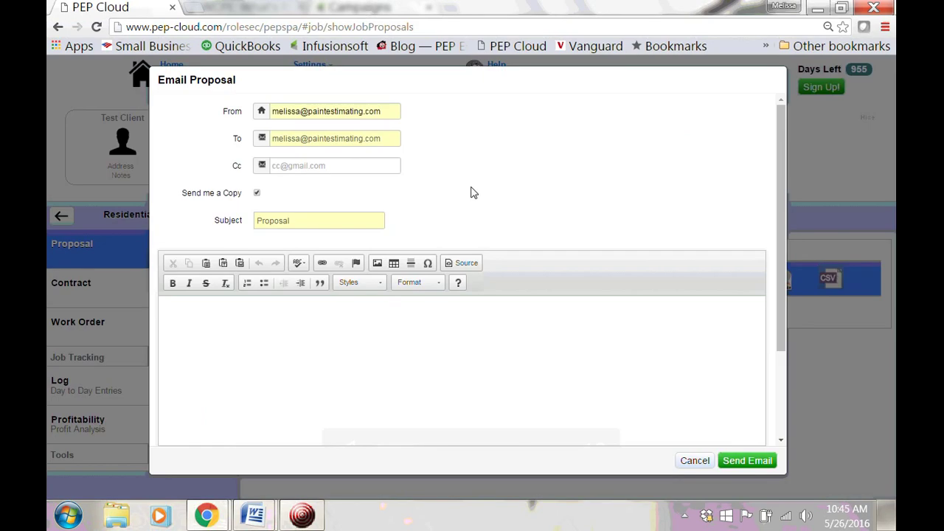
left_click(276, 337)
type("Thanks for giving")
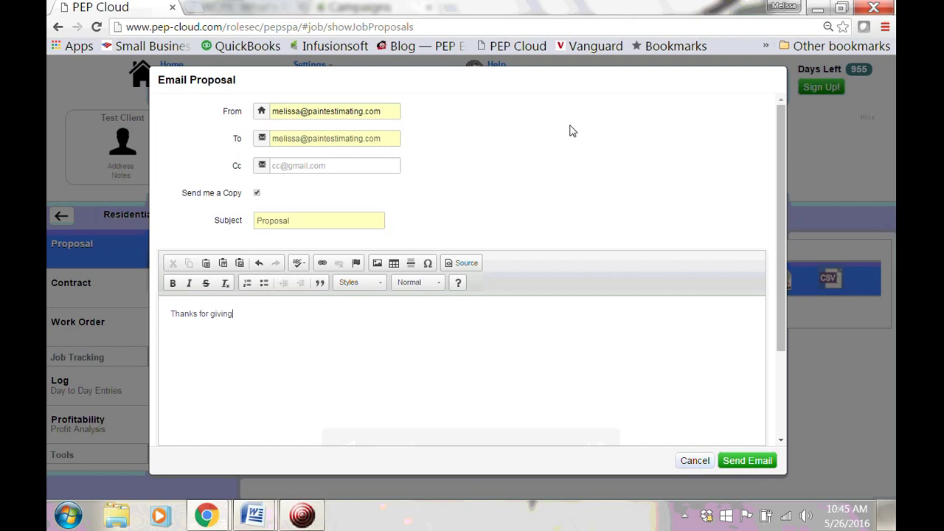
type(" me the opportunity to qu")
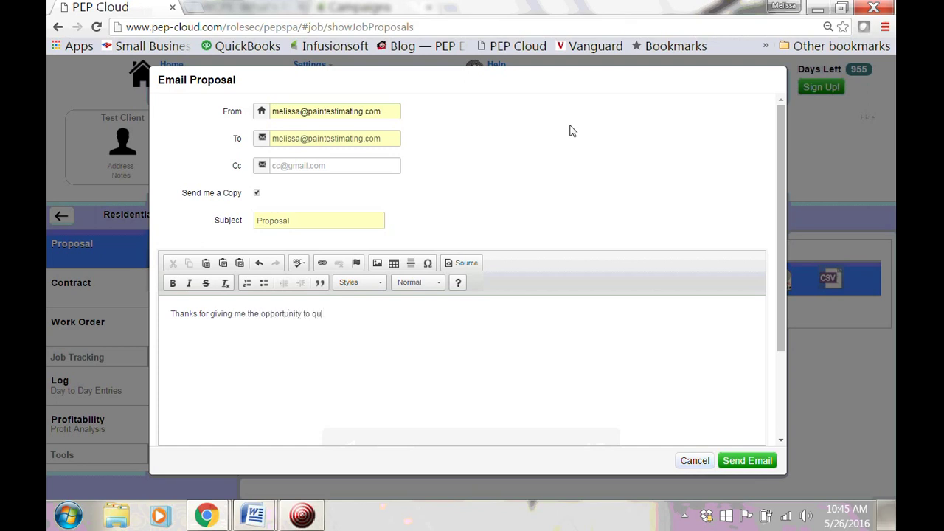
type("ote your space.")
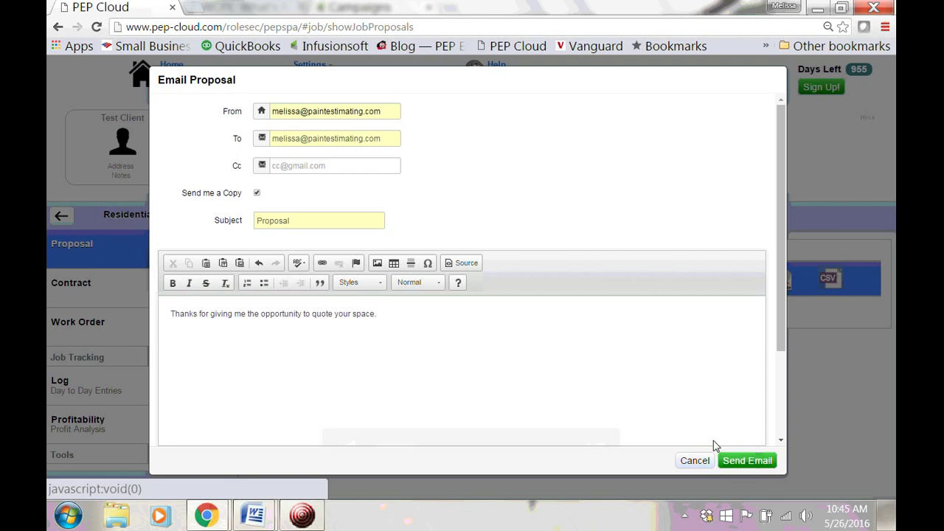
left_click(704, 461)
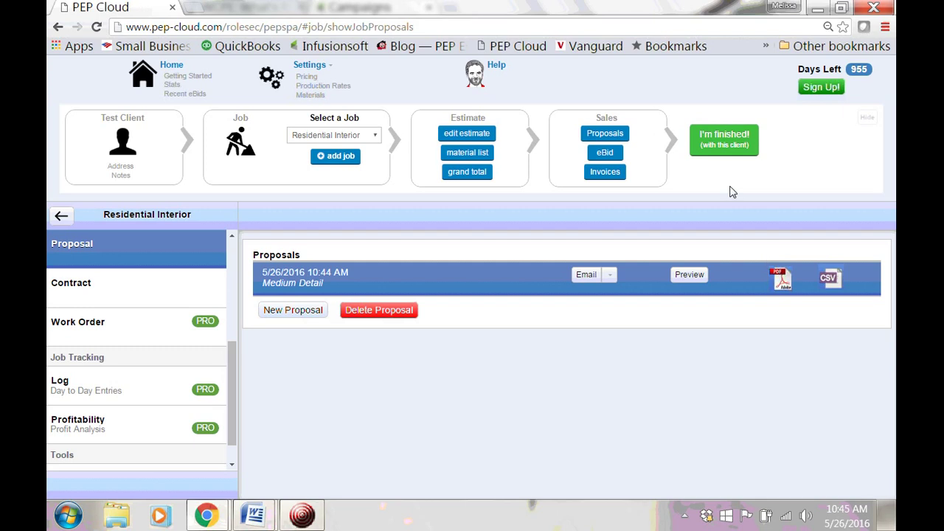
Close Test Client's record with "I'm finished!" and return to the home dashboard.
left_click(721, 140)
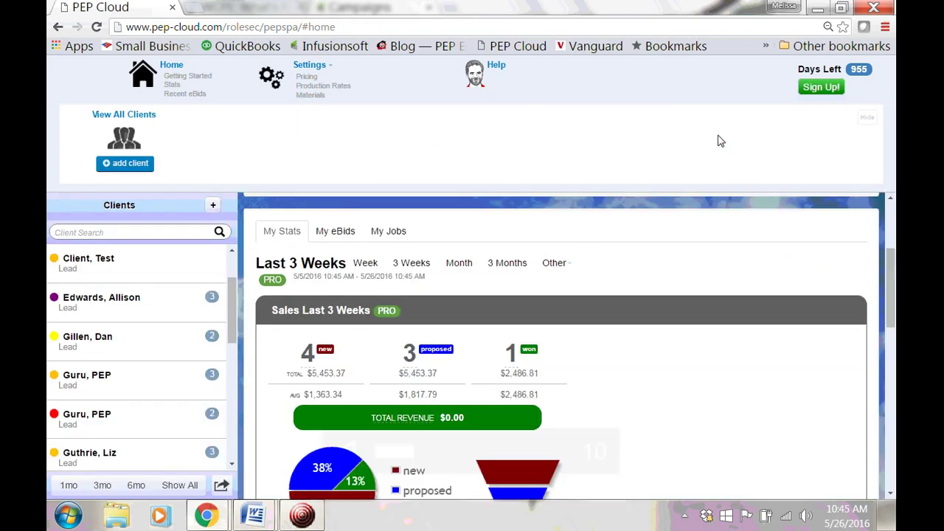